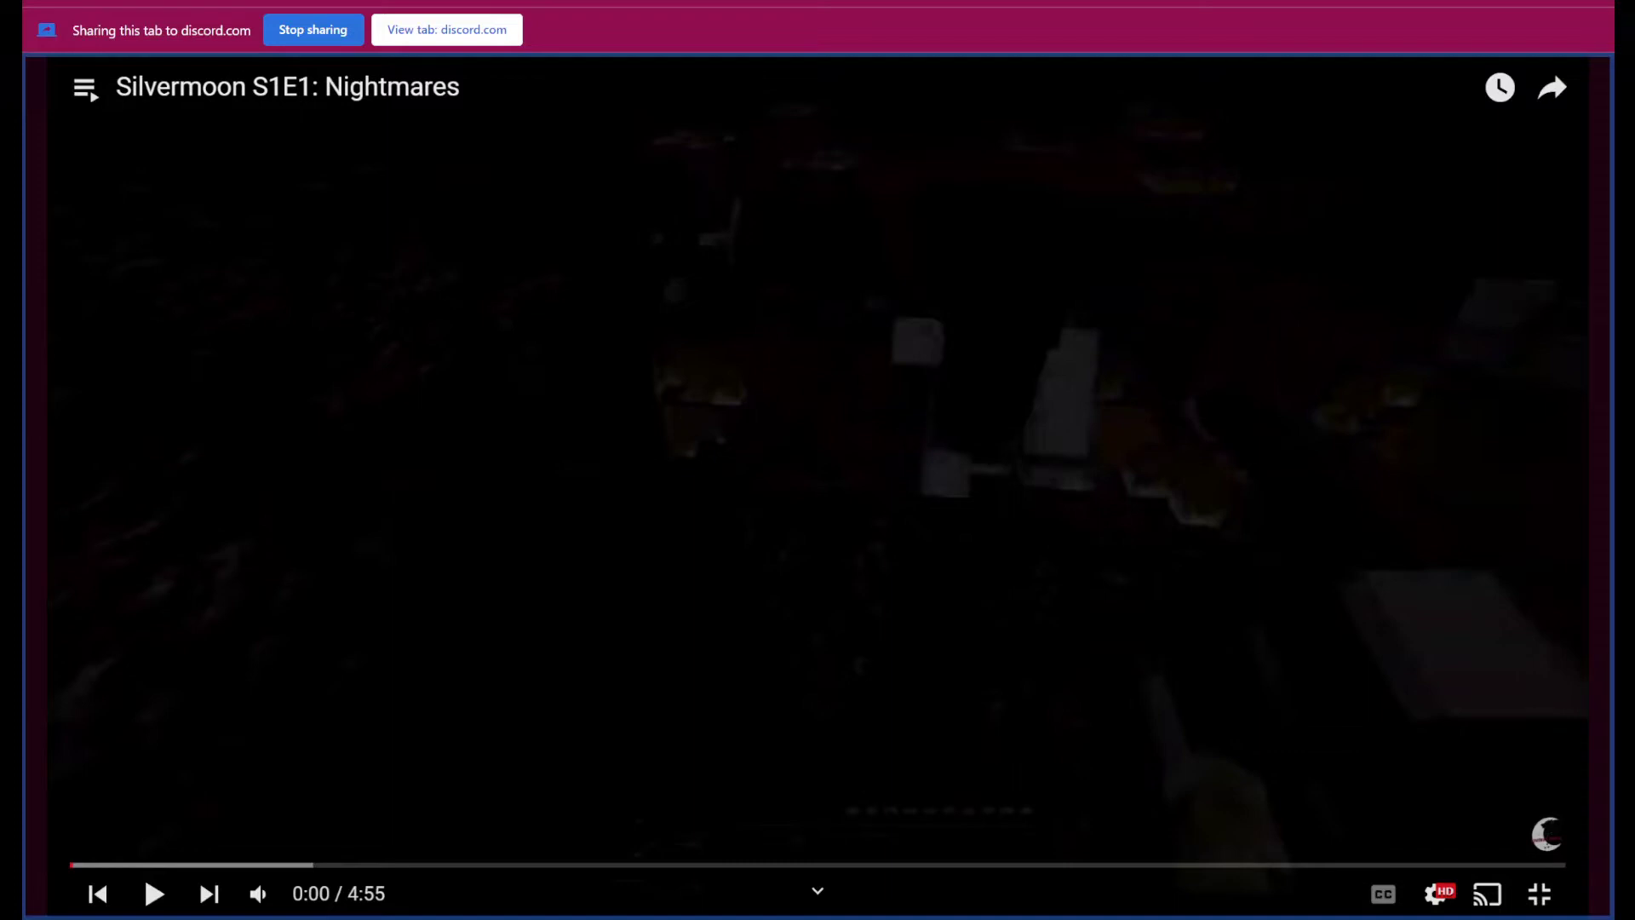
Step: Play Silvermoon S1E1: Nightmares from the start in the YouTube player
click(1460, 447)
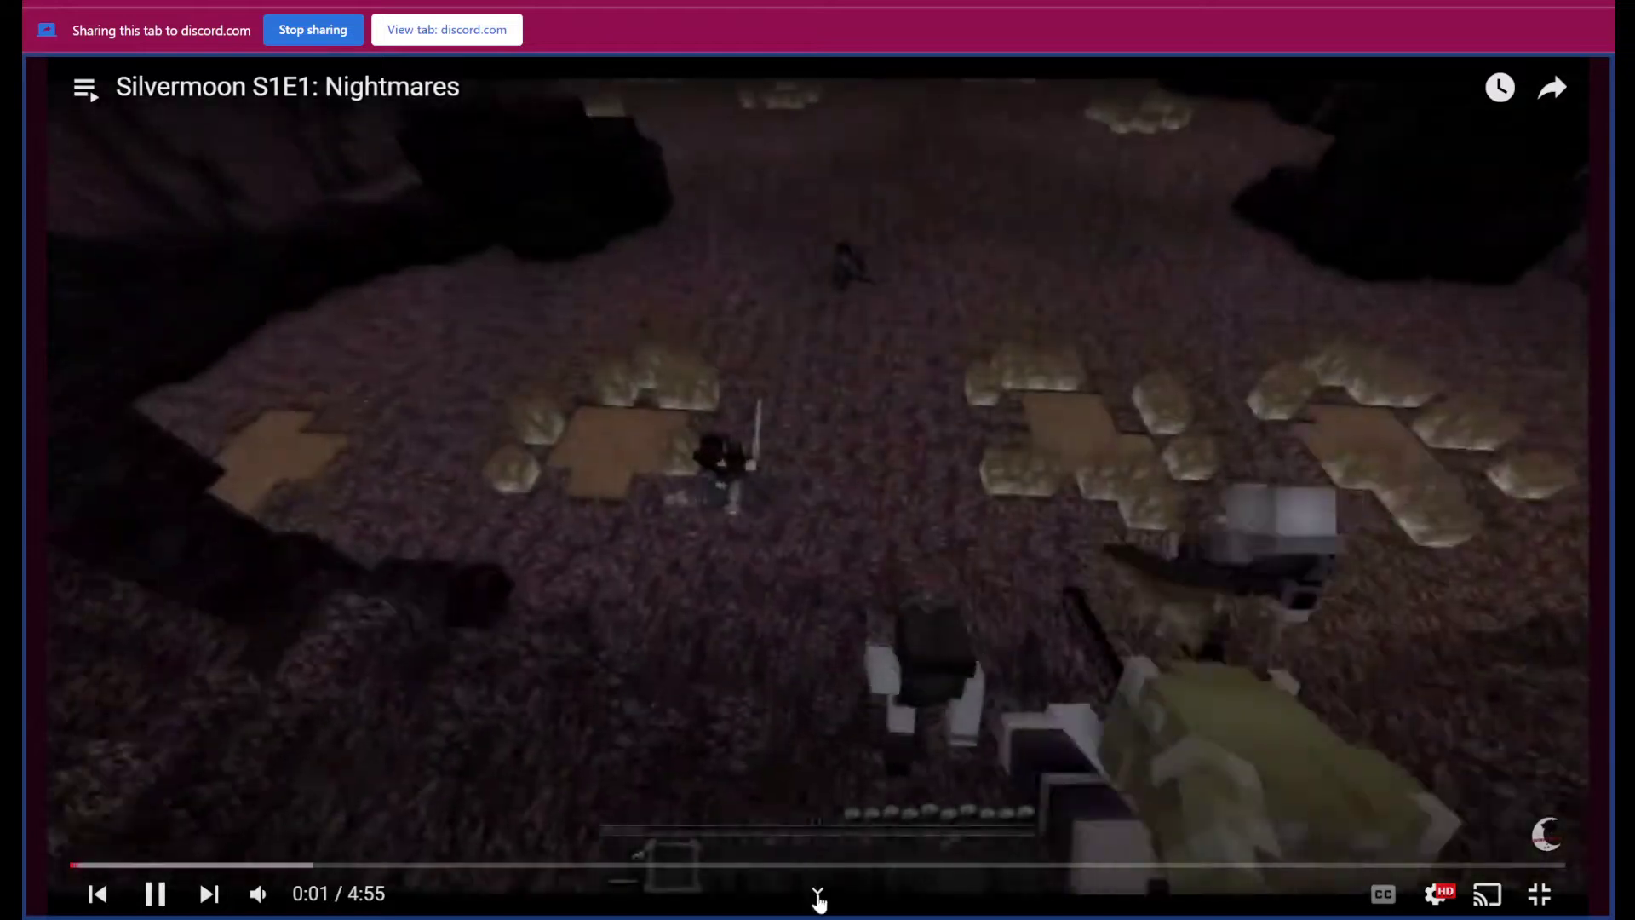